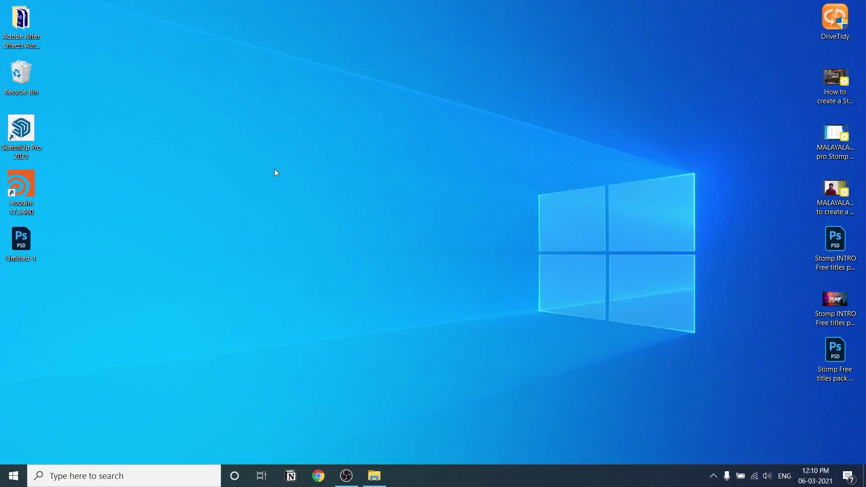
Launch Photoshop 2021 from Windows search by typing 'photosho'
left_click(13, 476)
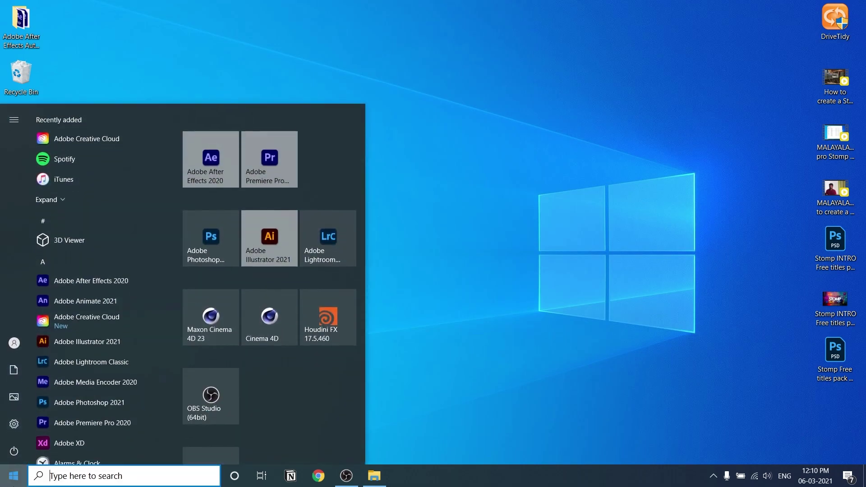
type("photosho")
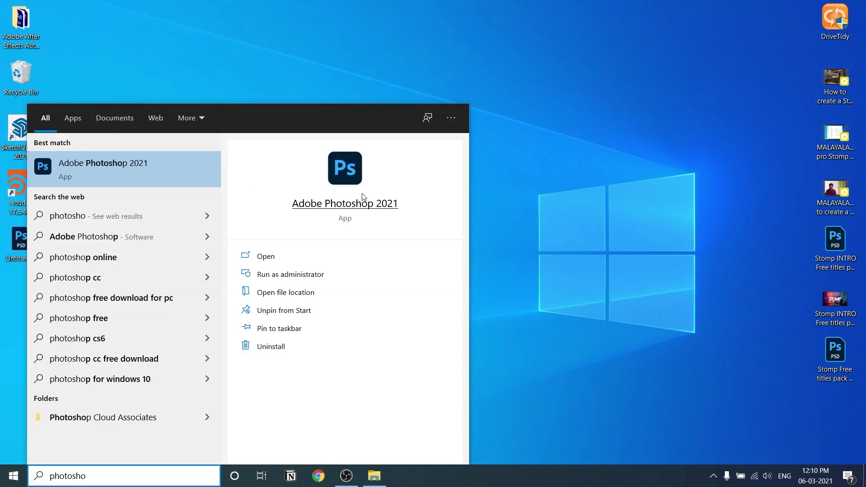
key("Escape")
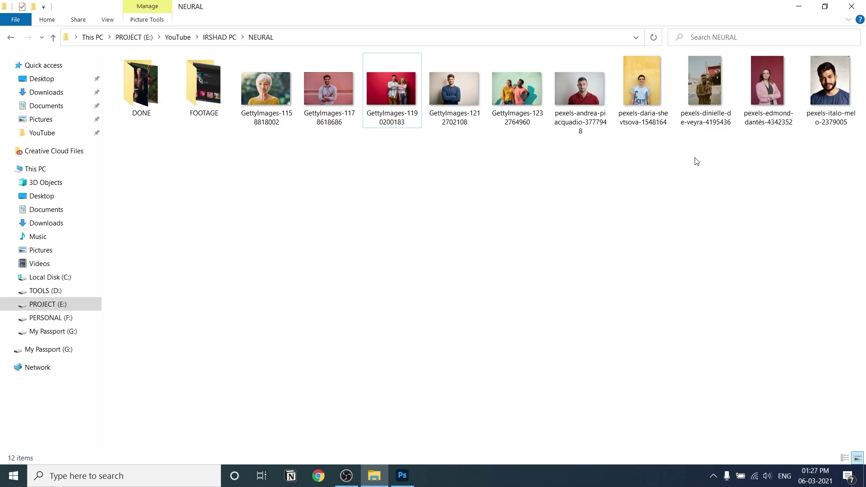
Bring pexels-daria-shevtsova-1548164.jpg into Photoshop and open Filter > Neural Filters
left_click_drag(643, 100, 518, 111)
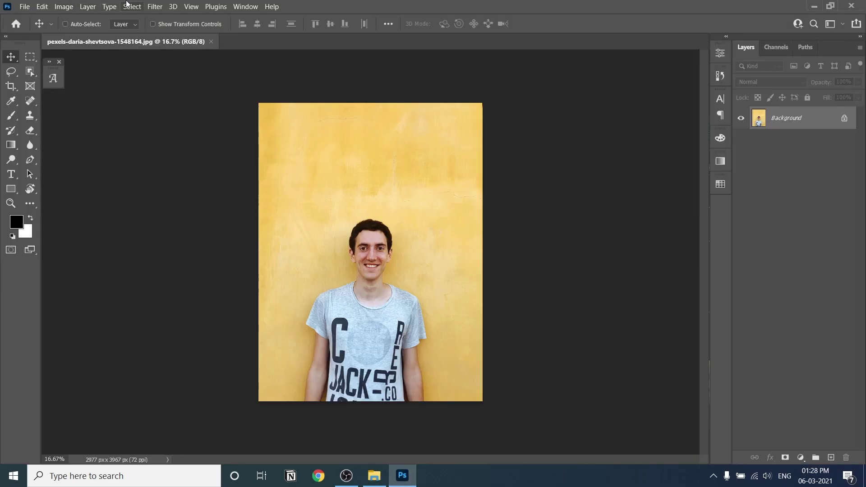
left_click(151, 7)
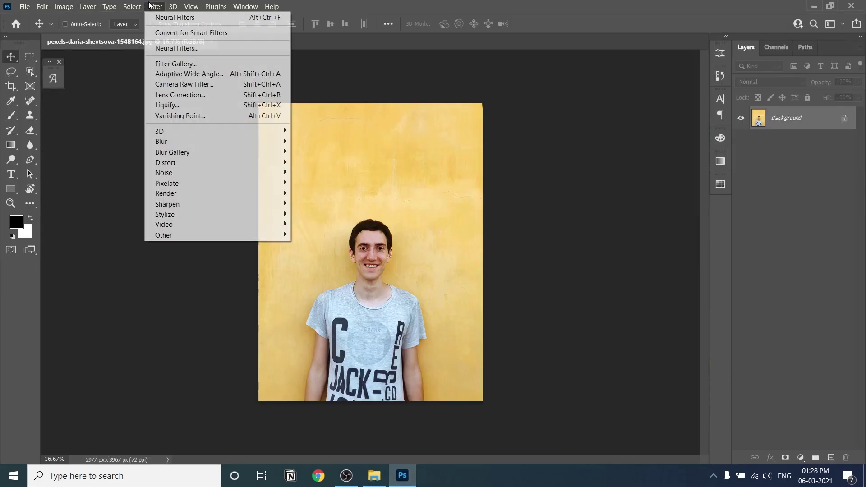
left_click(170, 48)
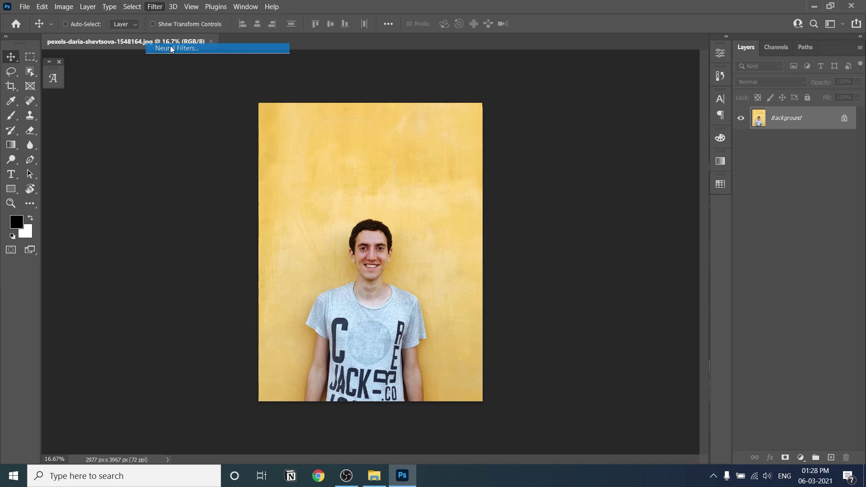
left_click(259, 278)
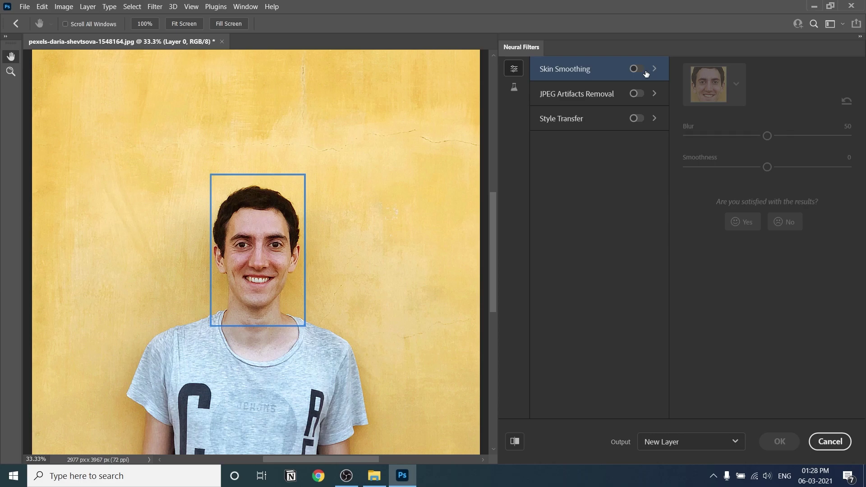
Enable the Skin Smoothing and JPEG Artifacts Removal neural filters on the portrait
left_click(642, 73)
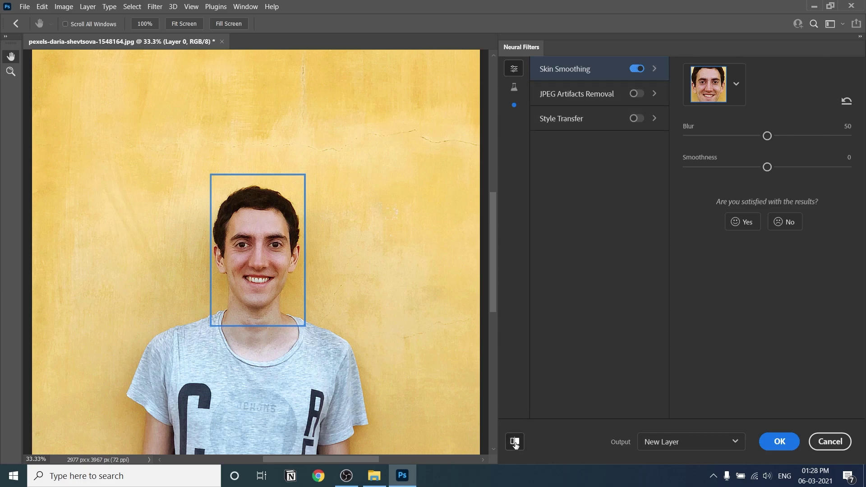
left_click(636, 94)
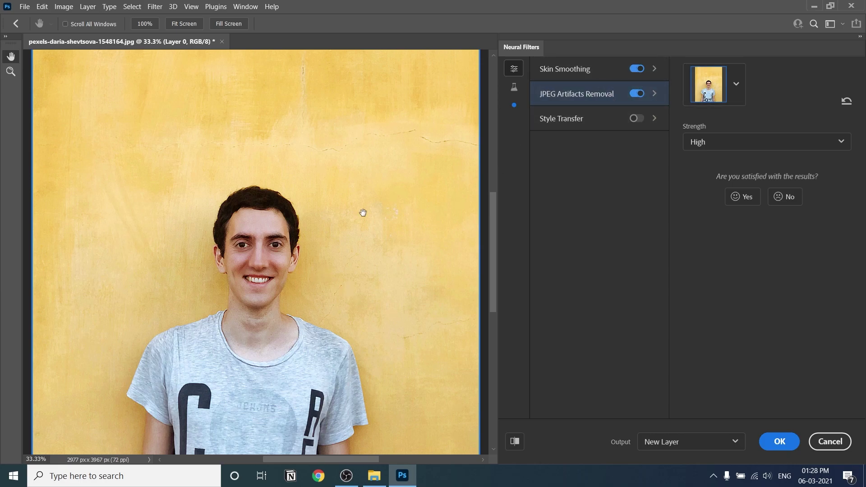
key("ctrl+minus")
key("ctrl+minus")
key("ctrl+plus")
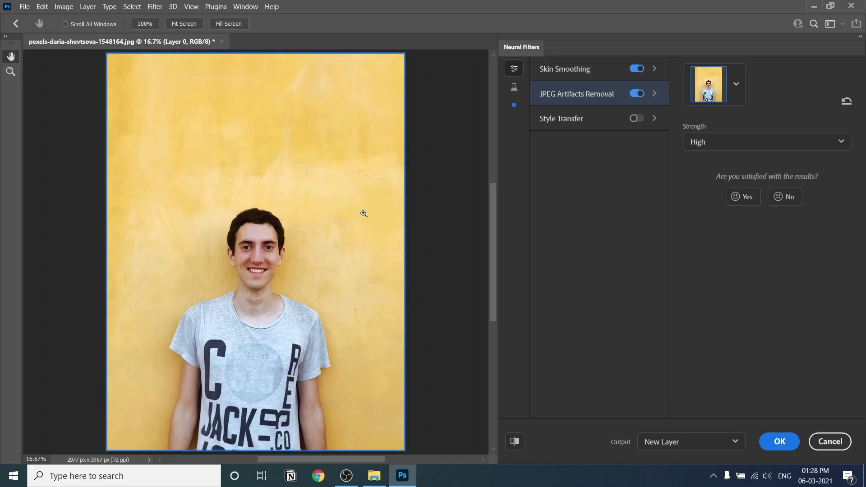
left_click(515, 441)
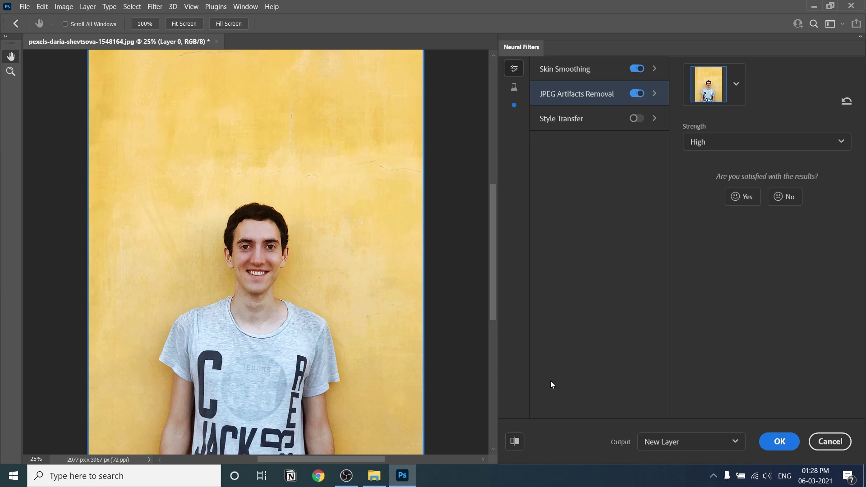
Turn on Style Transfer and set its brush size to 100
left_click(641, 119)
scroll(784, 180, "down", 1)
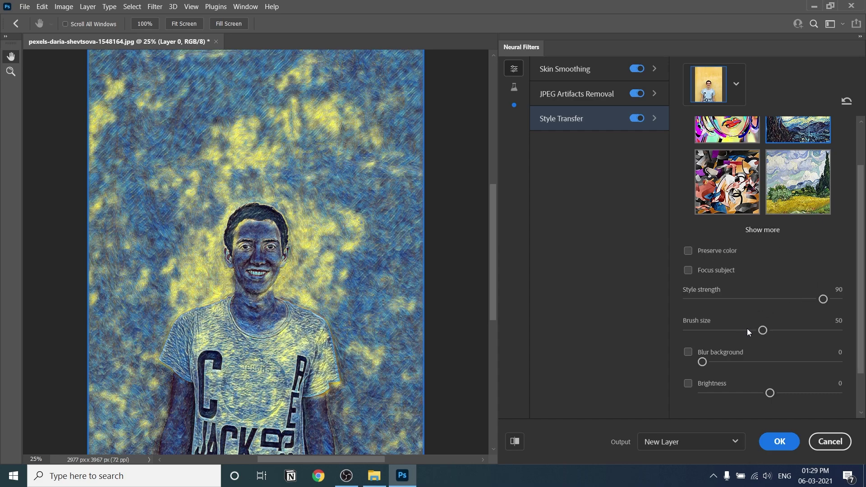
left_click(726, 330)
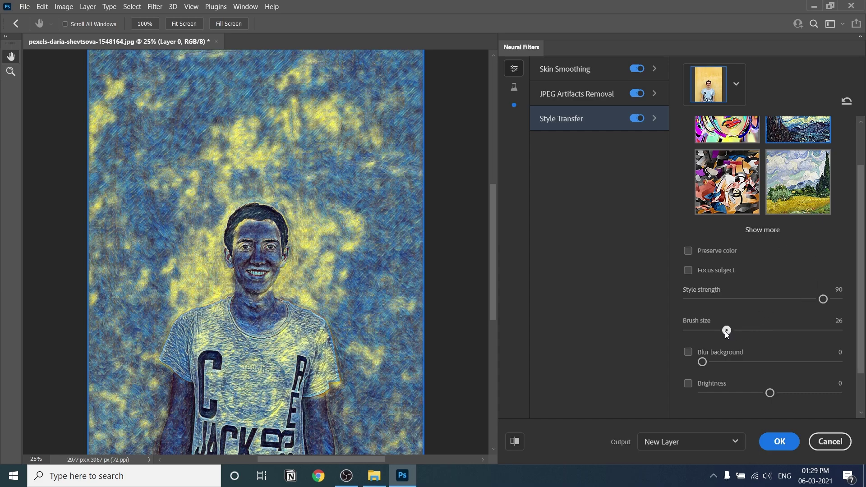
left_click(820, 330)
left_click_drag(820, 331, 844, 332)
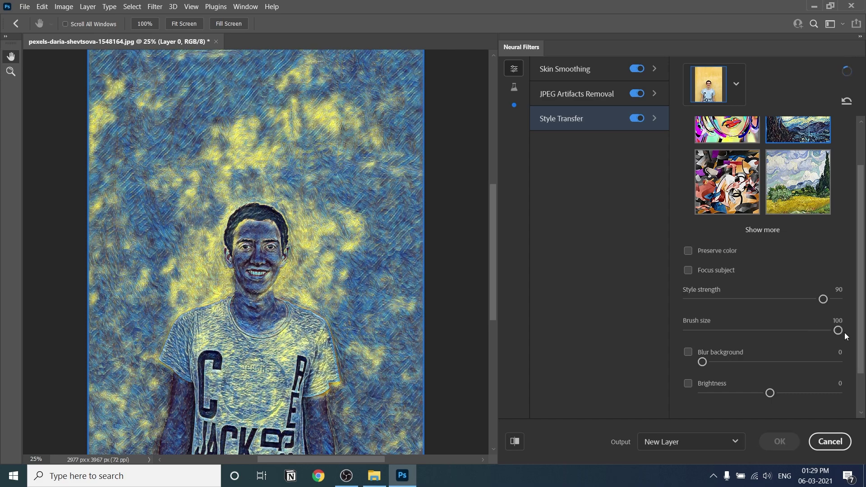
Expand the style gallery, try the green matrix style, then pick the Van Gogh straw-hat self-portrait
scroll(799, 148, "down", 1)
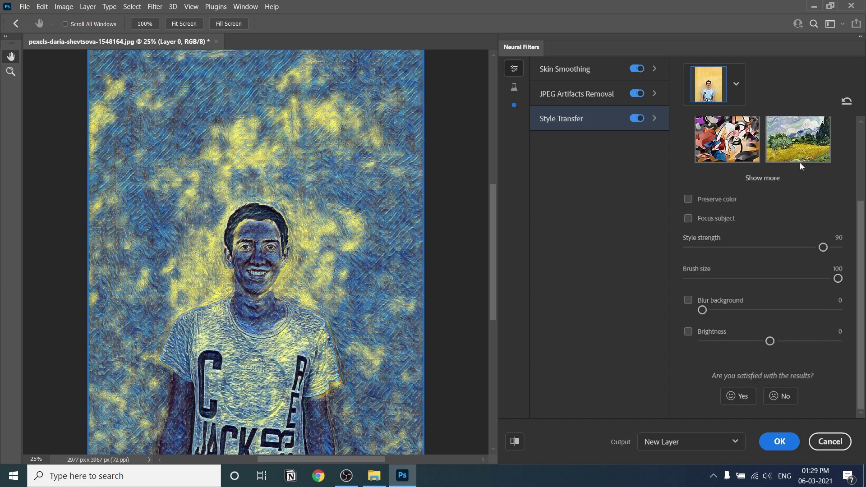
left_click(777, 179)
scroll(791, 205, "down", 1)
scroll(791, 204, "up", 3)
scroll(791, 204, "up", 5)
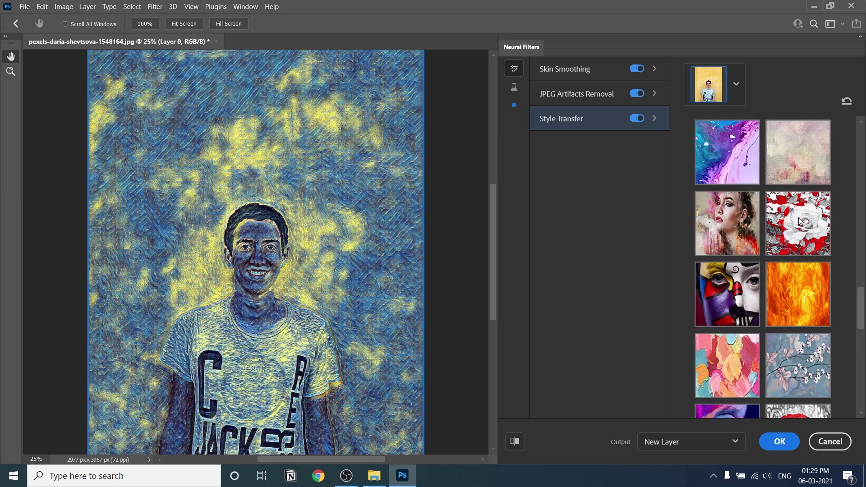
scroll(787, 255, "up", 4)
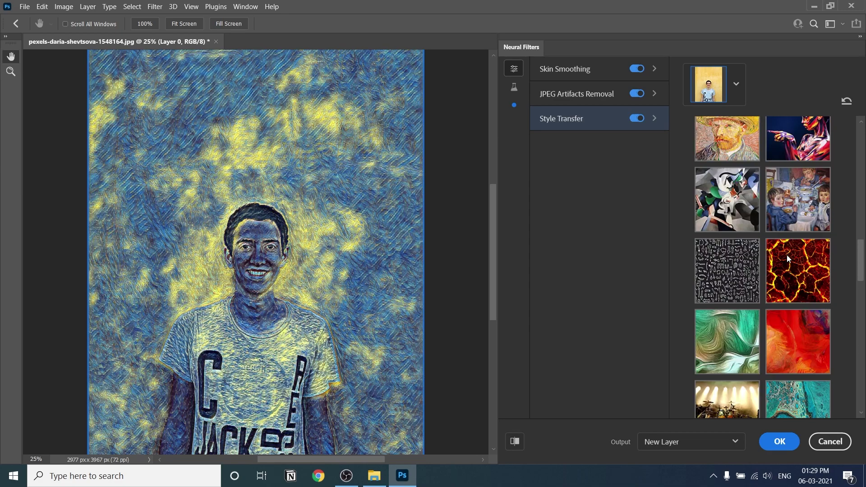
left_click(794, 276)
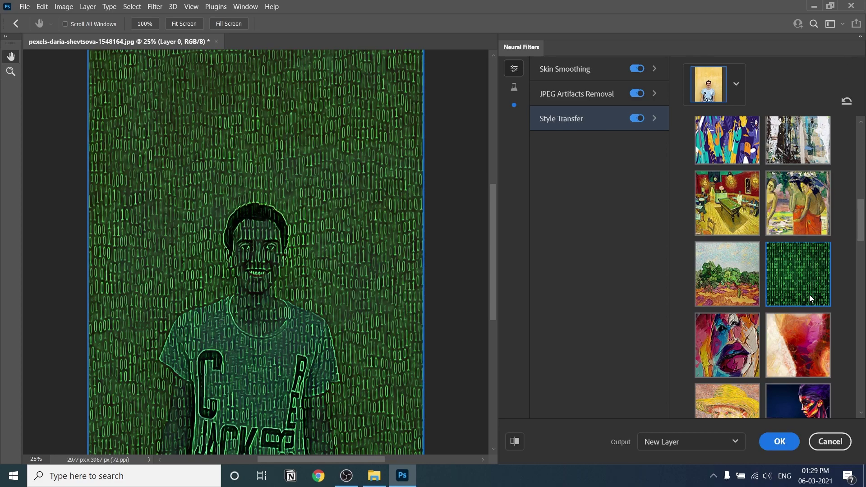
scroll(736, 253, "down", 3)
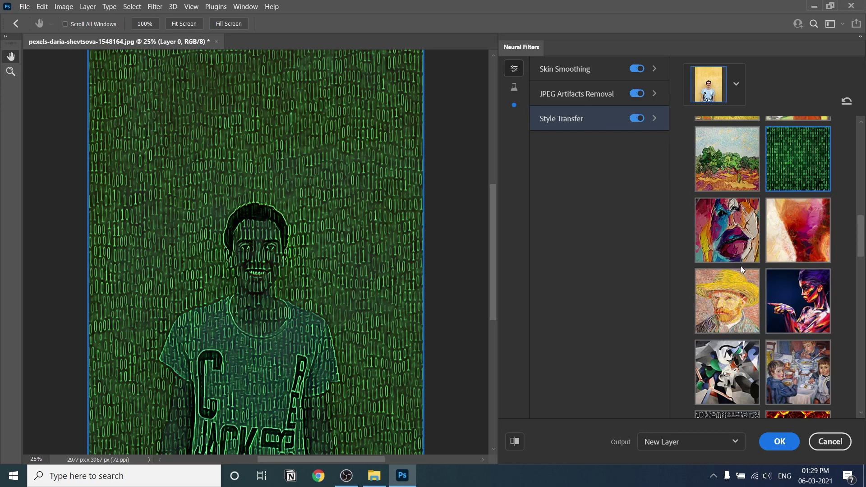
scroll(733, 258, "down", 3)
left_click(743, 201)
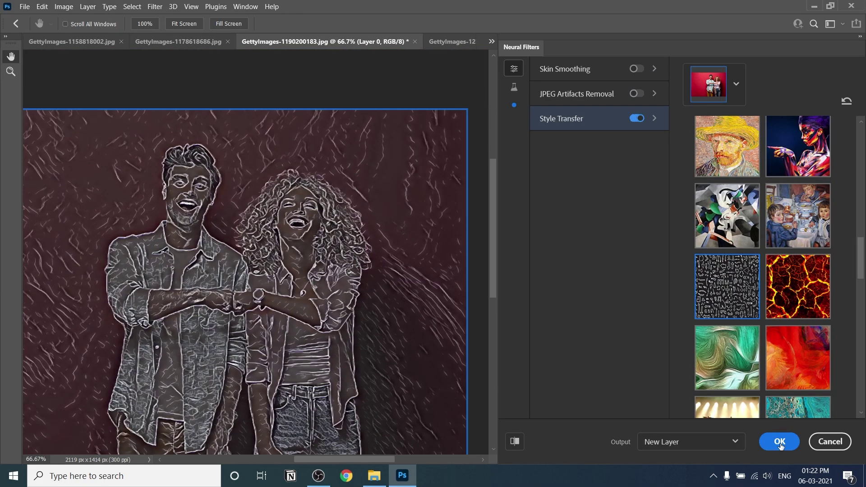
Apply the neural filter result and darken it with a Levels adjustment layer
left_click(776, 442)
left_click(800, 457)
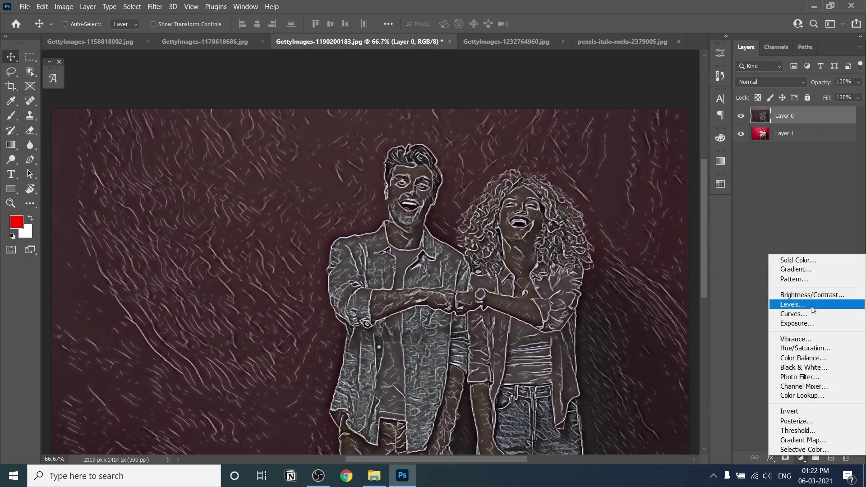
left_click(785, 301)
left_click_drag(631, 167, 637, 169)
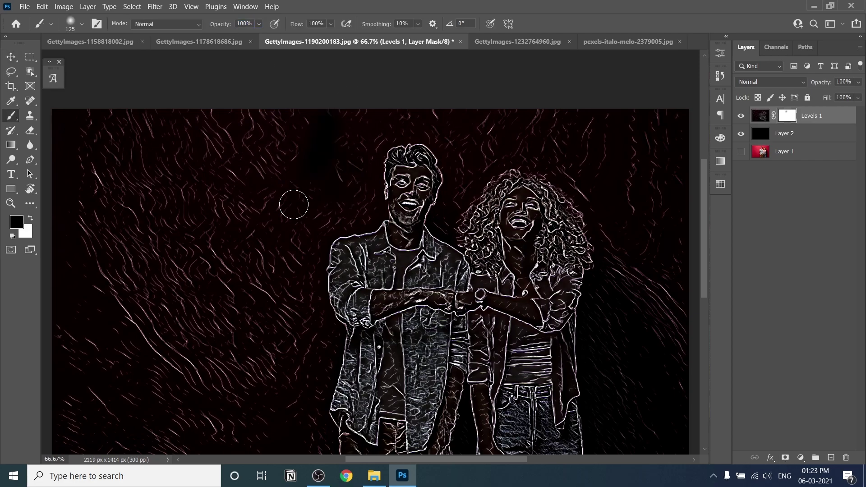
Paint black on the Levels mask to hide the strokes on the left side
key("0")
key("bracketright")
key("bracketright")
mouse_move(294, 203)
left_mouse_down()
mouse_move(180, 178)
mouse_move(219, 314)
mouse_move(113, 383)
left_mouse_up()
key("bracketleft")
key("bracketleft")
key("bracketleft")
scroll(477, 144, "up", 3)
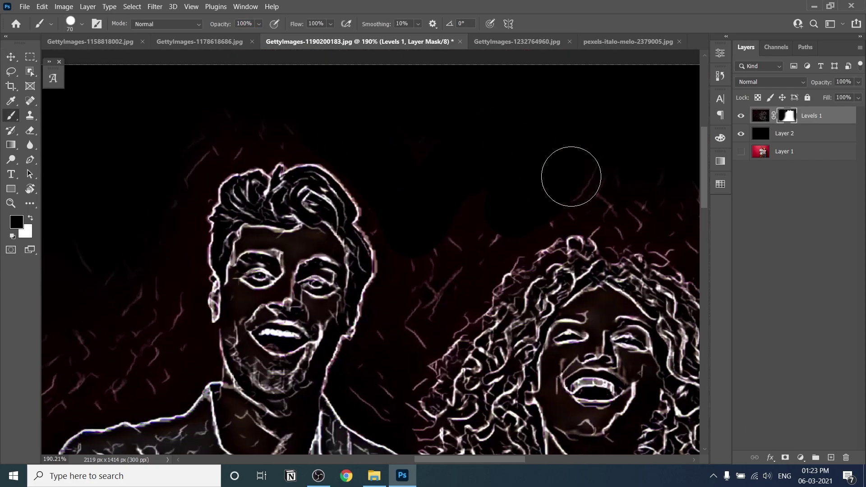
scroll(570, 174, "down", 3)
scroll(325, 344, "up", 2)
scroll(326, 320, "down", 2)
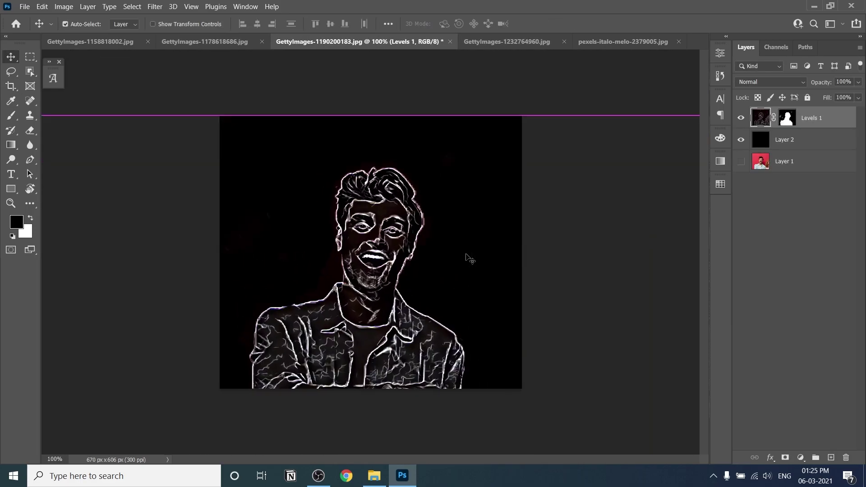
Add a second clipped Levels layer and brush out the shirt's texture on the Levels 1 mask
left_click(800, 457)
left_click(785, 310)
left_click_drag(651, 176, 642, 176)
left_click(787, 141)
key("b")
key("ctrl+0")
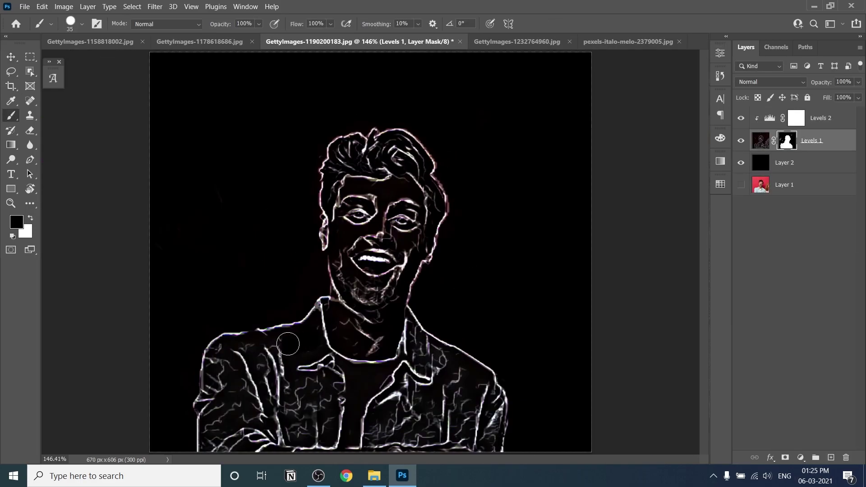
mouse_move(260, 337)
left_mouse_down()
mouse_move(353, 353)
mouse_move(379, 434)
mouse_move(423, 370)
mouse_move(439, 366)
mouse_move(472, 427)
mouse_move(426, 421)
mouse_move(492, 391)
mouse_move(455, 360)
left_mouse_up()
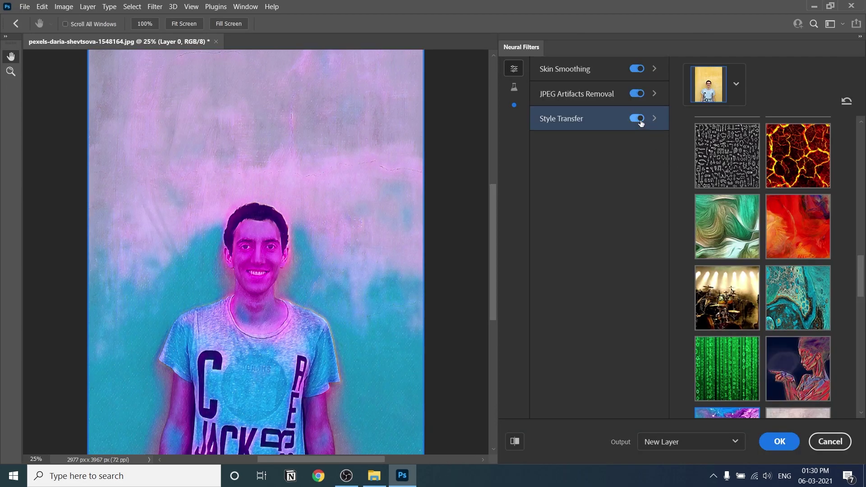
Switch off Style Transfer and turn on the beta Smart Portrait filter
left_click(640, 121)
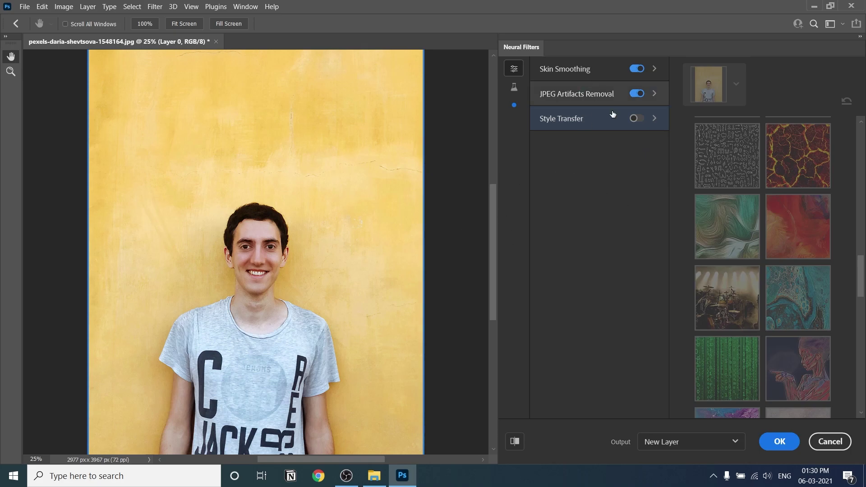
left_click(514, 88)
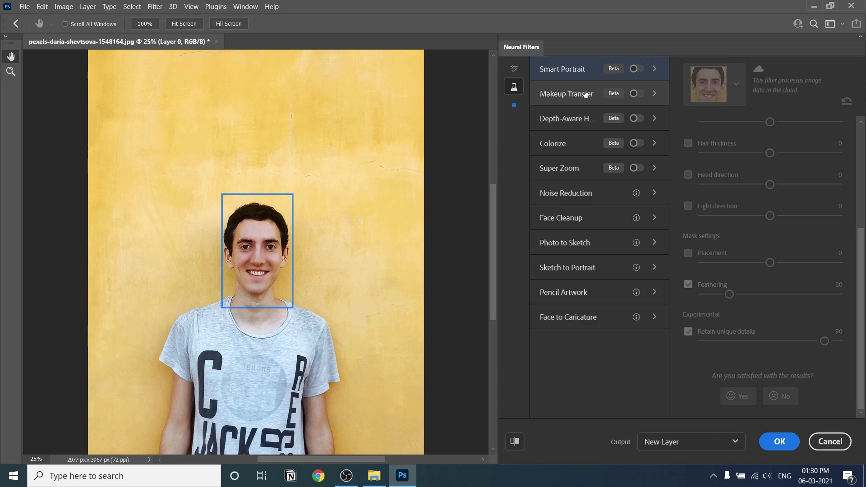
mouse_move(592, 70)
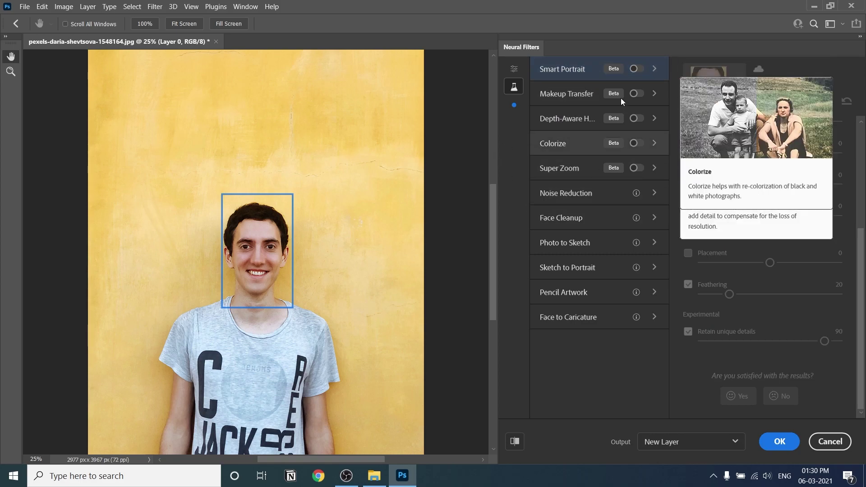
left_click(639, 71)
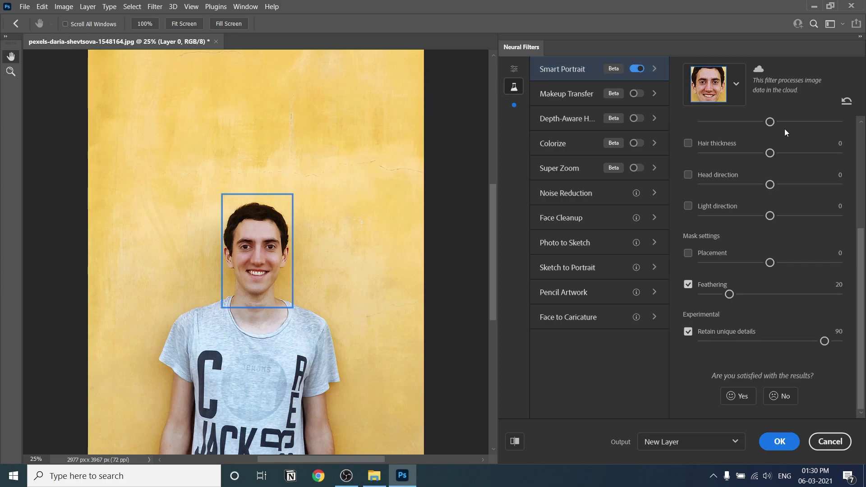
scroll(743, 242, "up", 4)
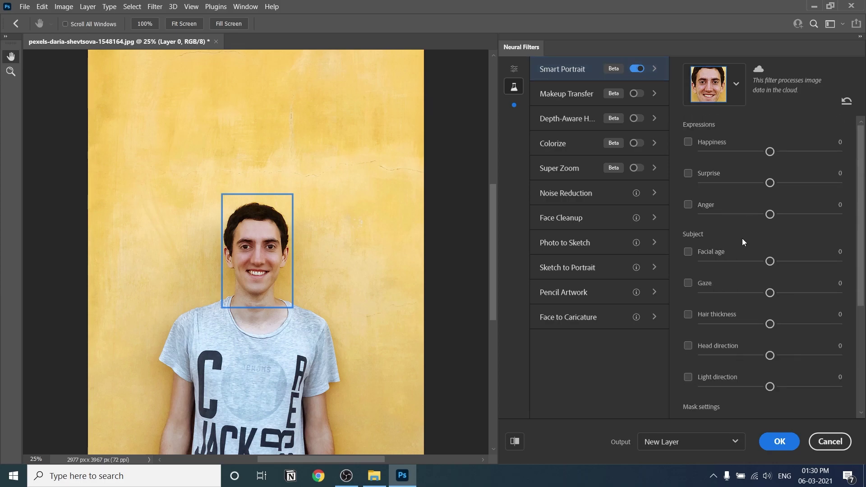
Set Smart Portrait Happiness to -5, Surprise to -35, and raise Facial age to 50
left_click(816, 151)
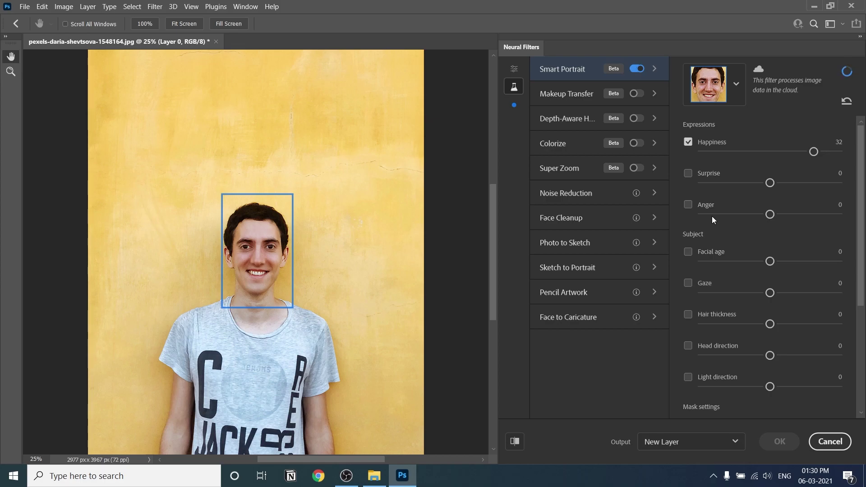
left_click_drag(813, 152, 737, 152)
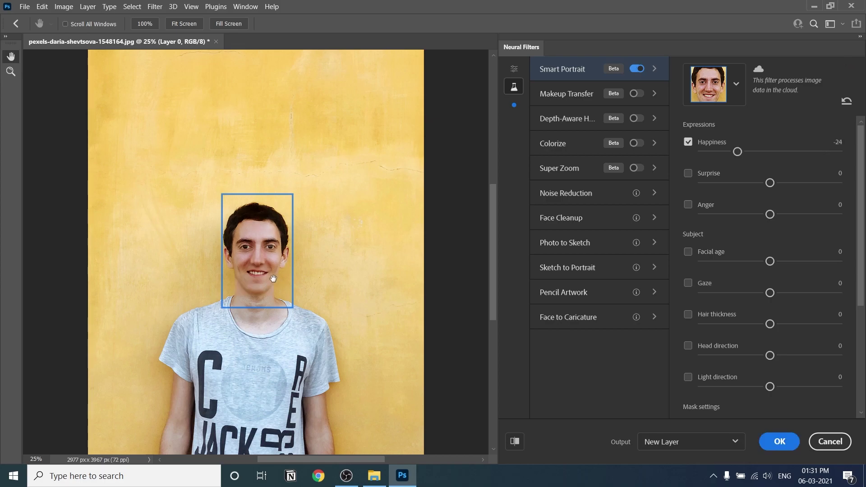
left_click(763, 151)
left_click(723, 183)
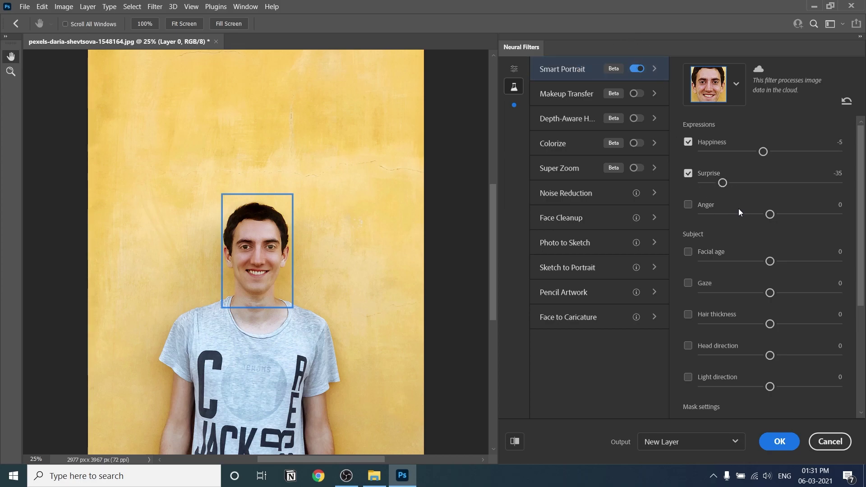
left_click_drag(770, 261, 839, 261)
scroll(822, 261, "down", 2)
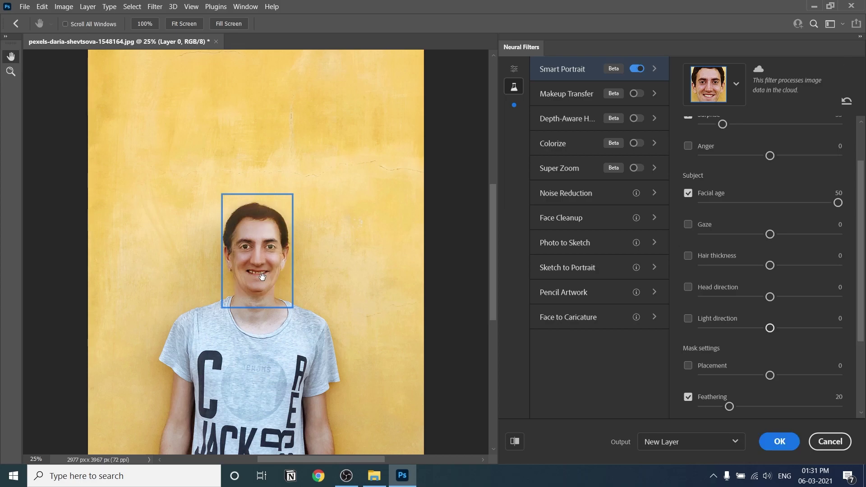
Lower the man's Facial age to -44 for a younger look
left_click(710, 203)
scroll(762, 226, "up", 2)
left_click_drag(712, 262, 805, 261)
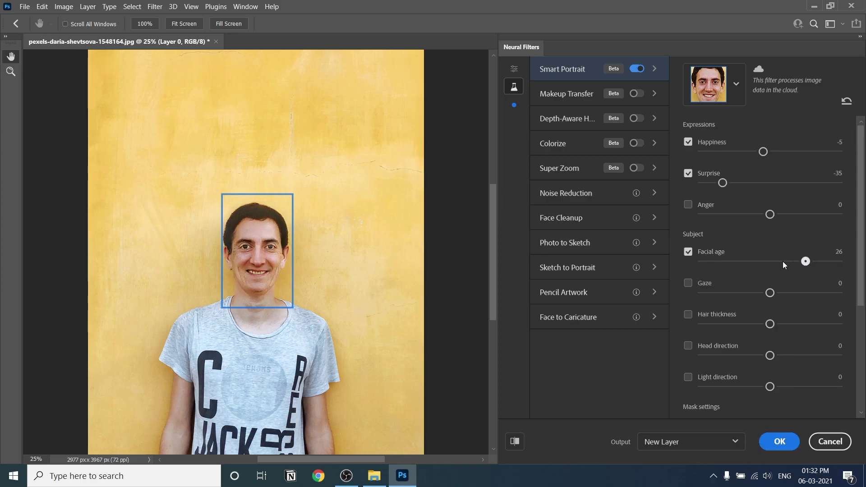
left_click_drag(715, 262, 706, 263)
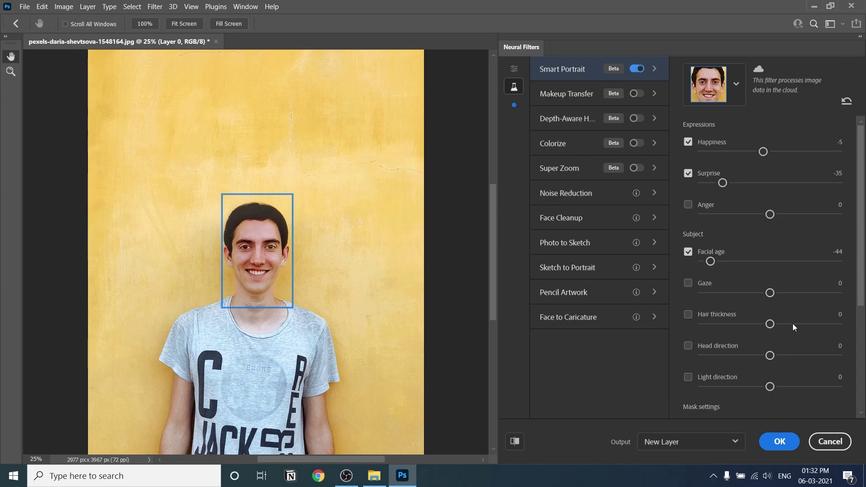
Thin the man's hair by setting Hair thickness to -45
left_click(835, 326)
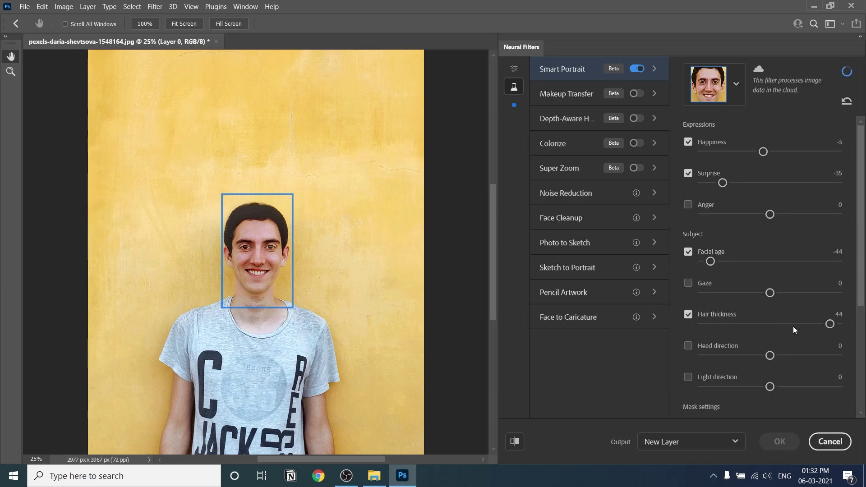
left_click(717, 324)
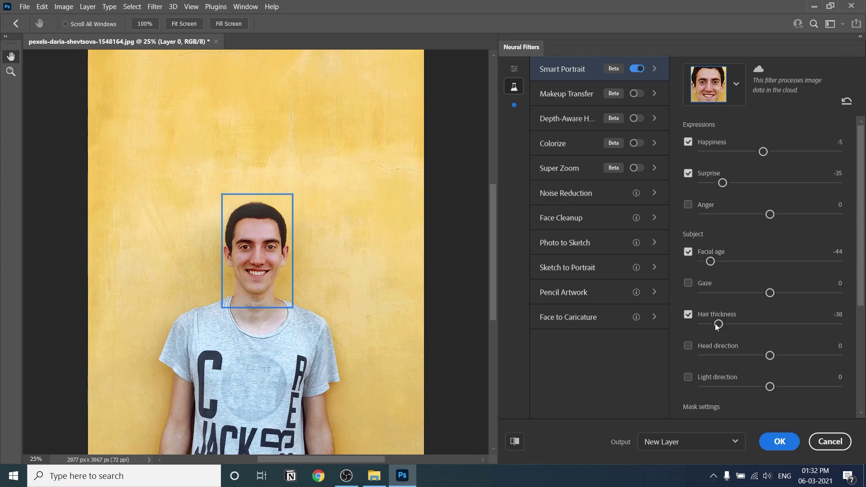
left_click_drag(717, 326, 707, 328)
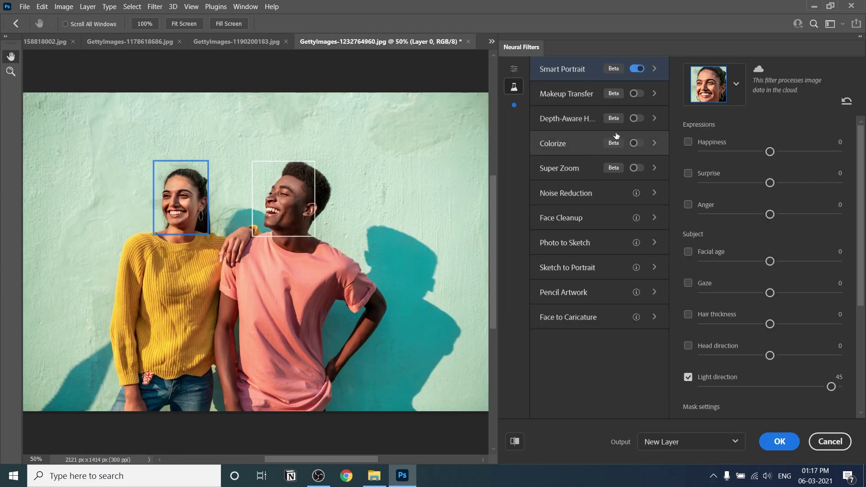
Enable Depth-Aware Haze, disable Smart Portrait, and raise Haze to about 62 and Warmth to 50
left_click(625, 121)
left_click(634, 119)
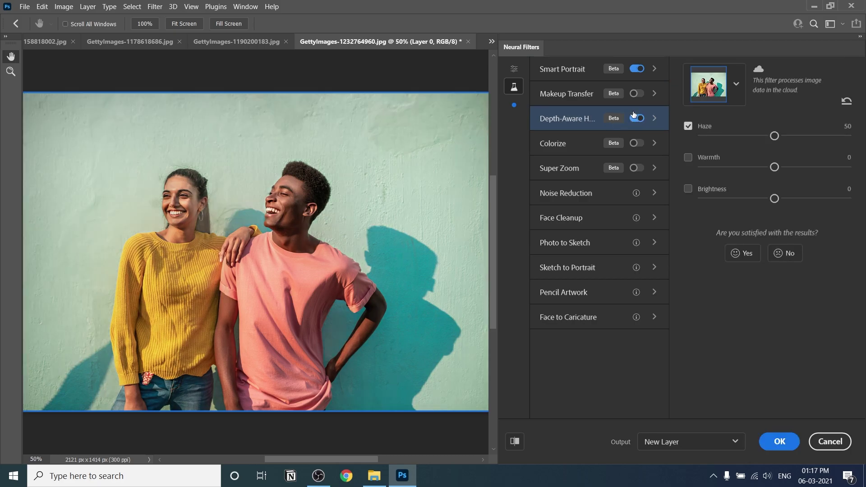
left_click(639, 69)
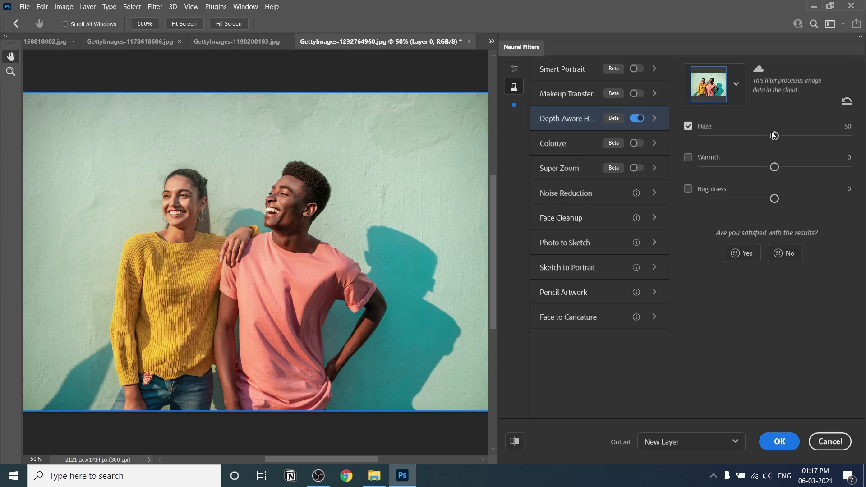
left_click_drag(826, 138, 830, 137)
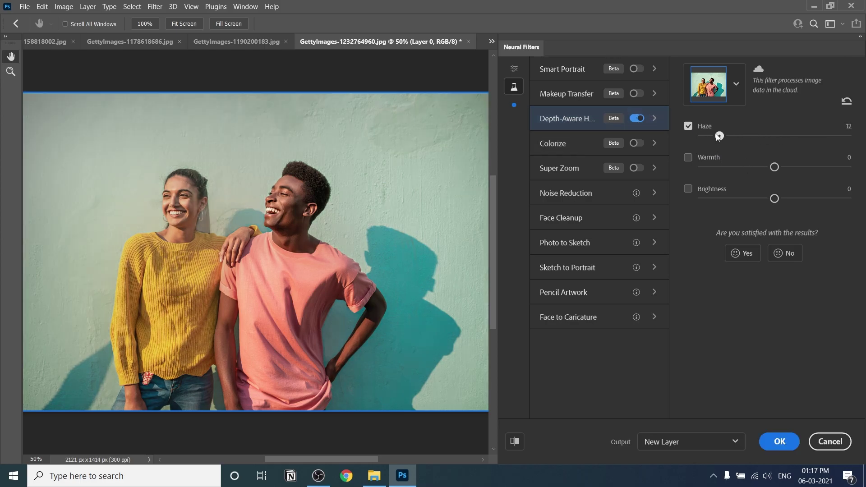
left_click_drag(827, 134, 791, 136)
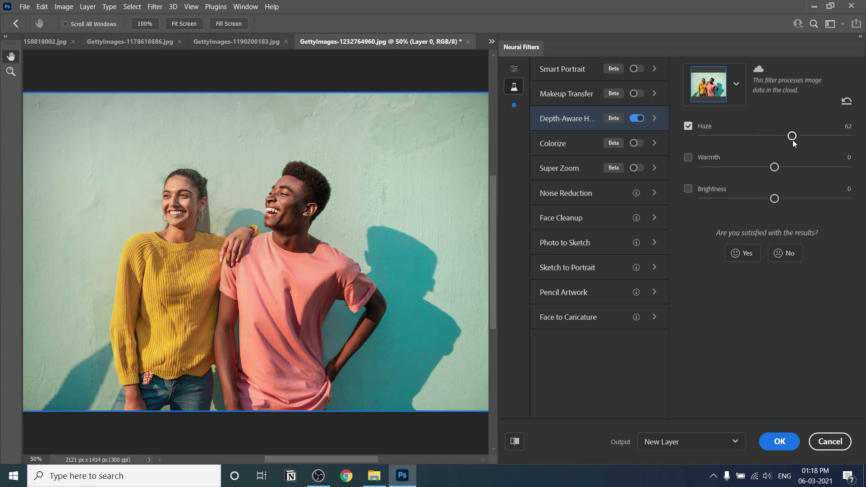
left_click_drag(780, 167, 848, 168)
Set Warmth to 39 and Haze to 60, and turn on Brightness
left_click(786, 168)
left_click_drag(786, 167, 831, 167)
mouse_move(805, 135)
left_mouse_down()
mouse_move(816, 137)
mouse_move(735, 136)
mouse_move(807, 136)
mouse_move(789, 136)
left_mouse_up()
mouse_move(776, 198)
left_mouse_down()
mouse_move(814, 203)
mouse_move(769, 200)
left_mouse_up()
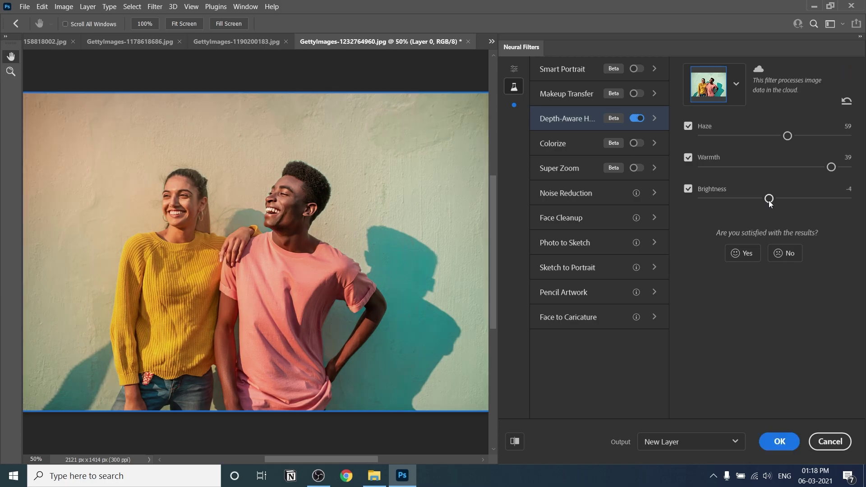
mouse_move(789, 138)
left_mouse_down()
mouse_move(799, 136)
mouse_move(789, 137)
left_mouse_up()
left_click_drag(768, 200, 769, 200)
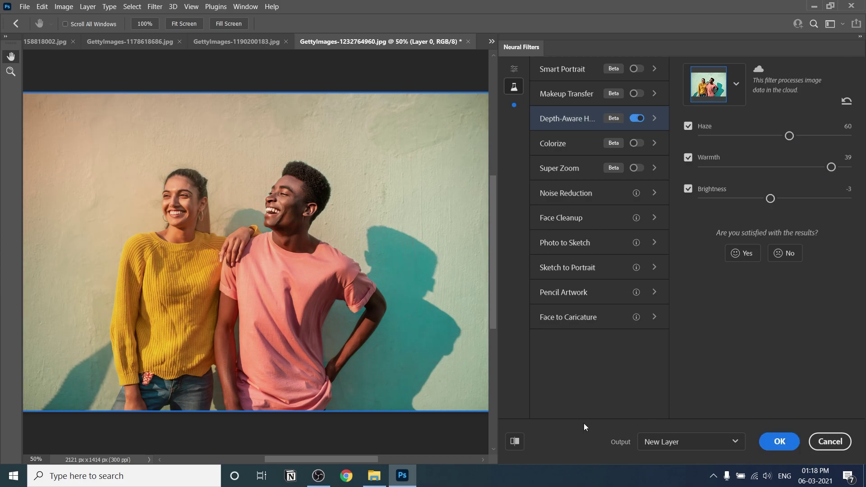
Raise Brightness to 4, comparing the original and filtered previews
left_click(515, 445)
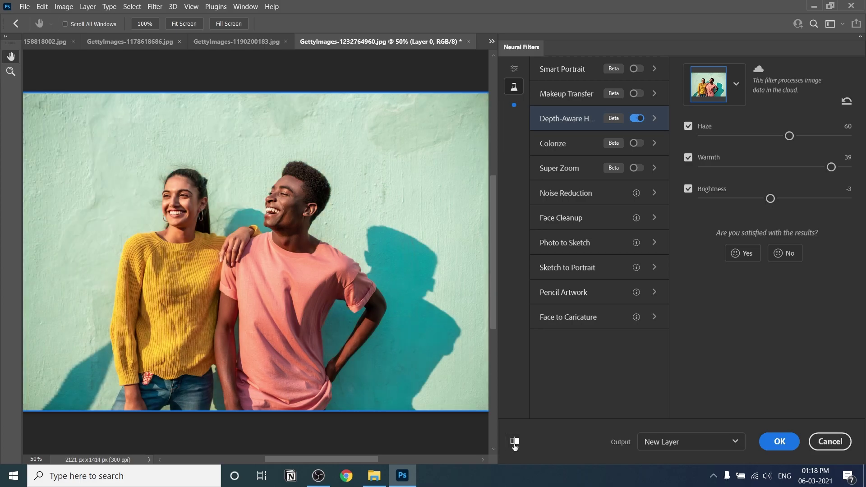
left_click(515, 445)
left_click(514, 445)
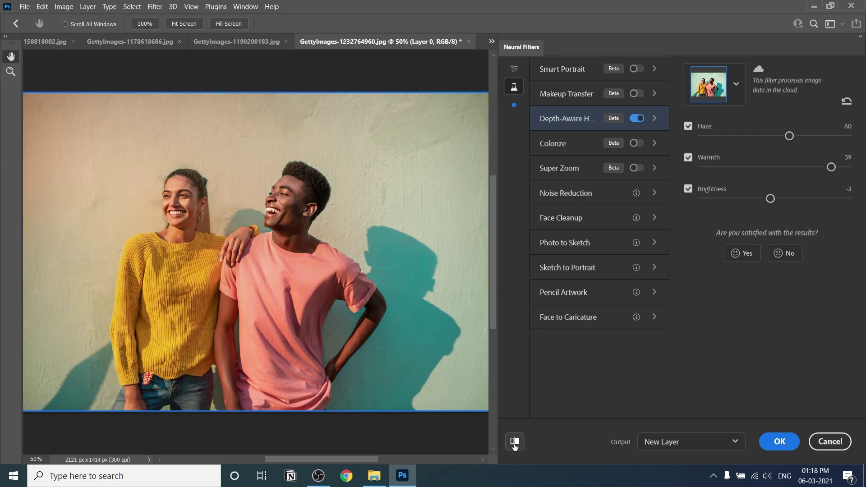
left_click(516, 446)
left_click_drag(772, 199, 780, 198)
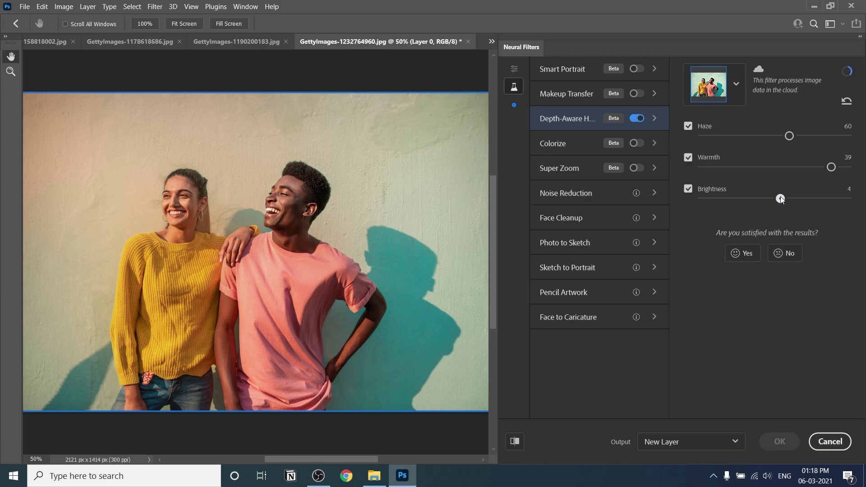
left_click(512, 442)
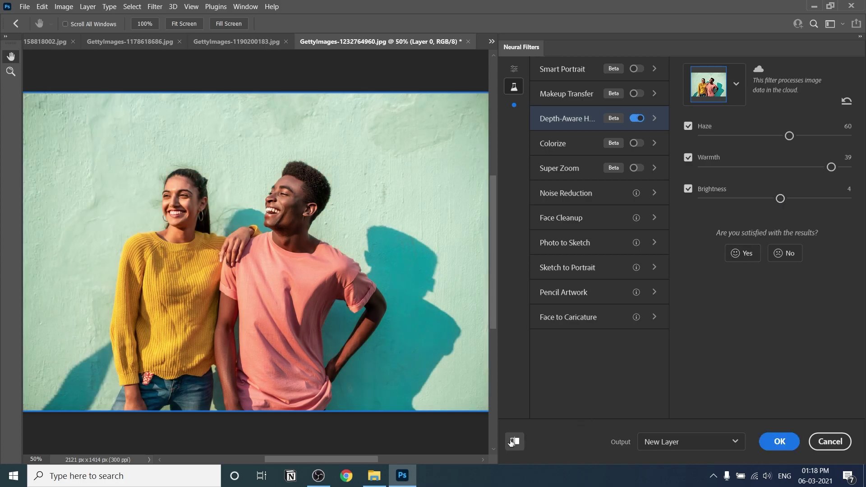
left_click(511, 442)
left_click(512, 442)
left_click(511, 442)
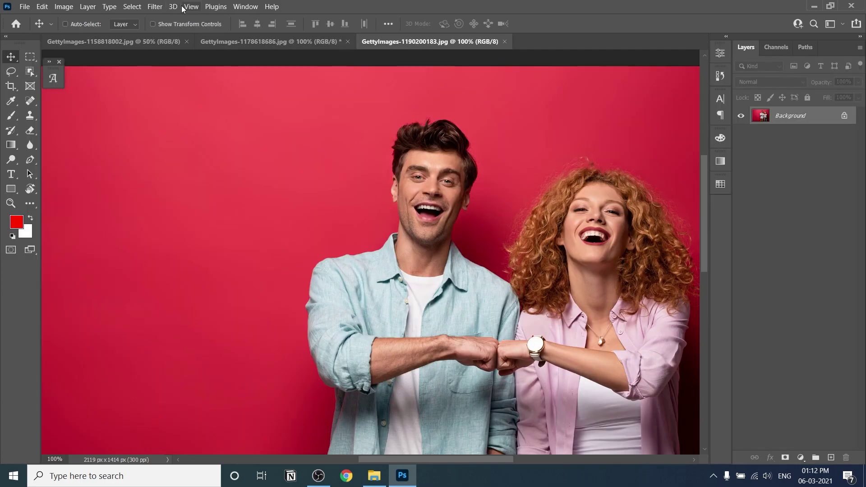
Open Neural Filters on the fist-bump photo and enable the beta Smart Portrait filter
left_click(155, 6)
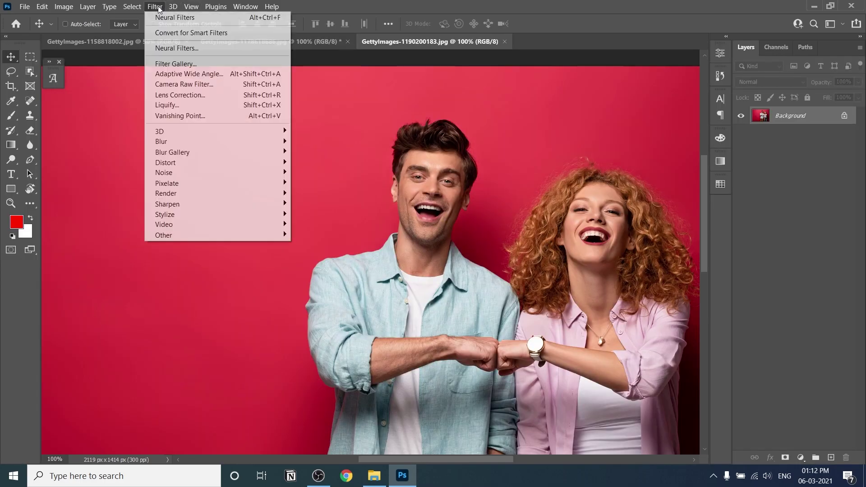
left_click(177, 48)
left_click_drag(428, 278, 278, 287)
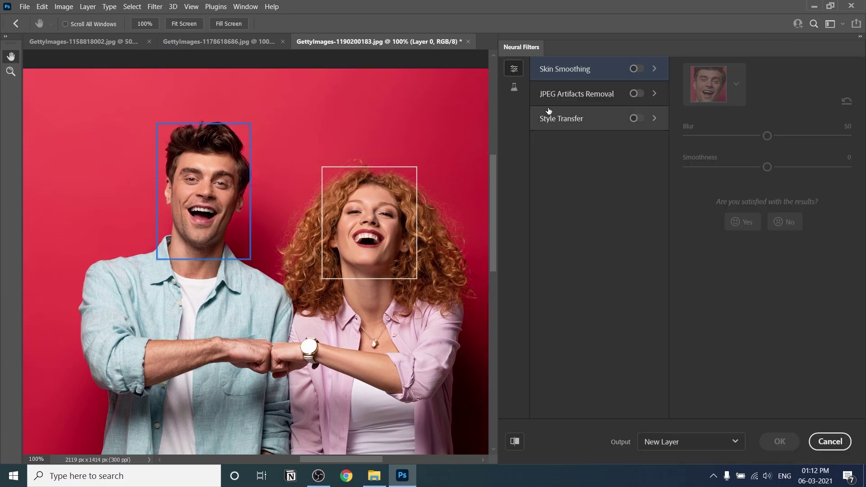
left_click(513, 87)
left_click(639, 69)
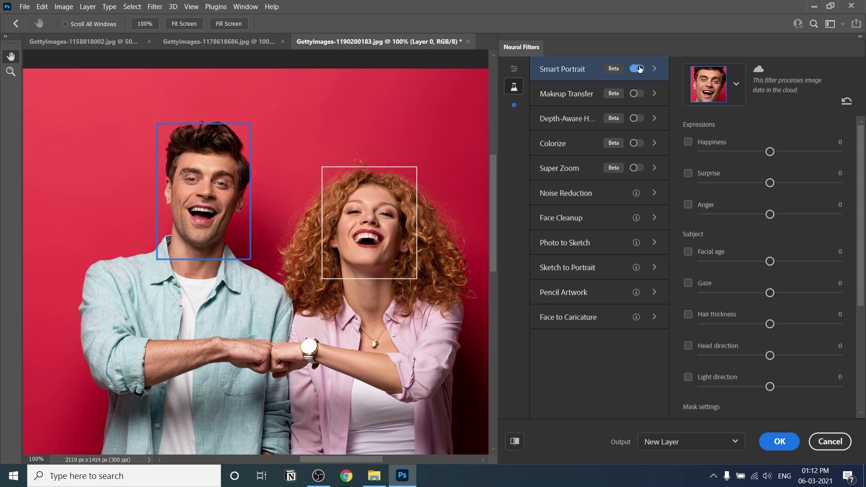
Select the man's face and set his Hair thickness to -31
left_click(372, 208)
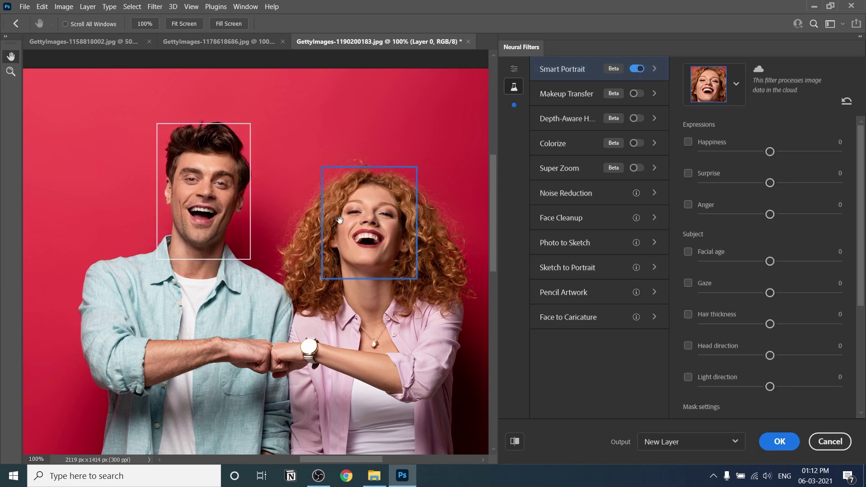
left_click(208, 191)
scroll(838, 362, "down", 3)
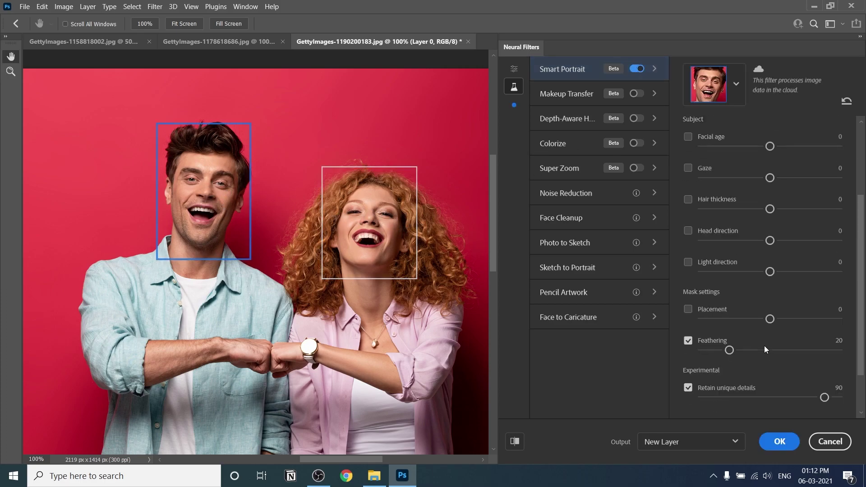
left_click_drag(769, 208, 728, 209)
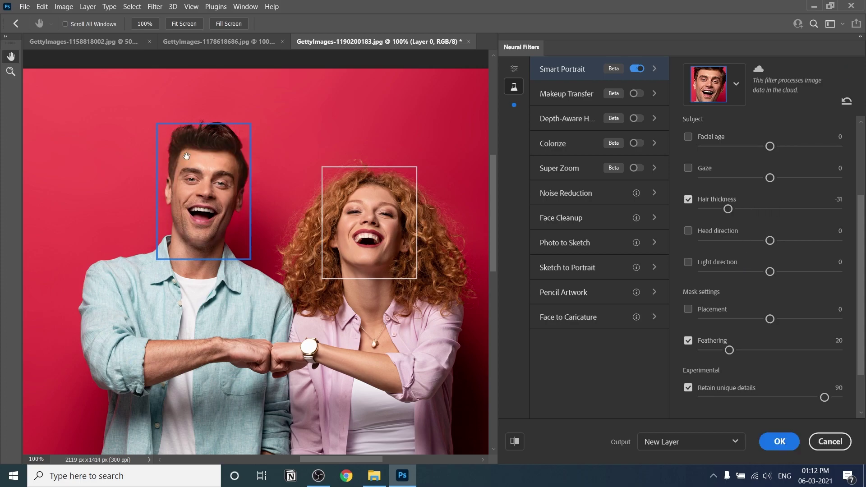
left_click_drag(727, 209, 718, 209)
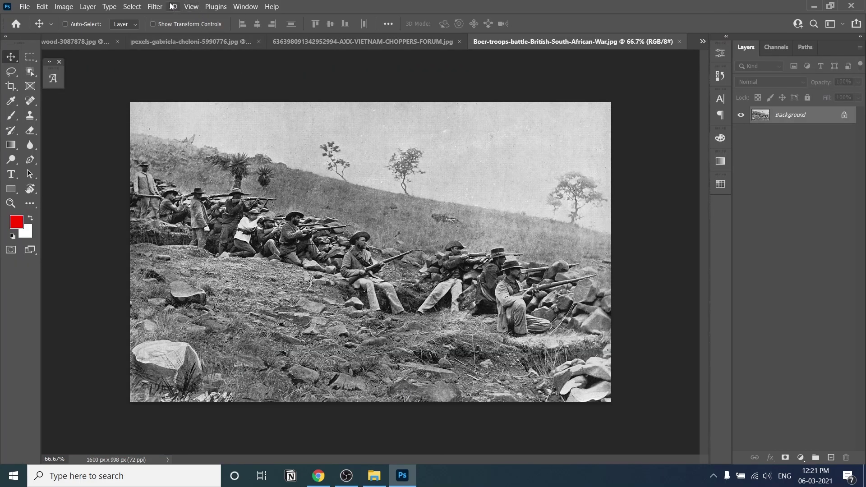
Open Neural Filters on the Boer war photo and switch on the beta Colorize filter
left_click(155, 6)
left_click(170, 44)
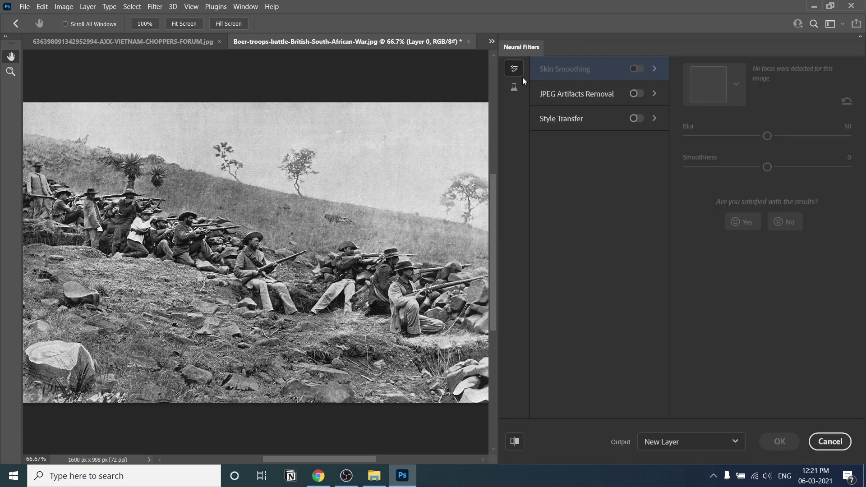
left_click(514, 87)
left_click(640, 144)
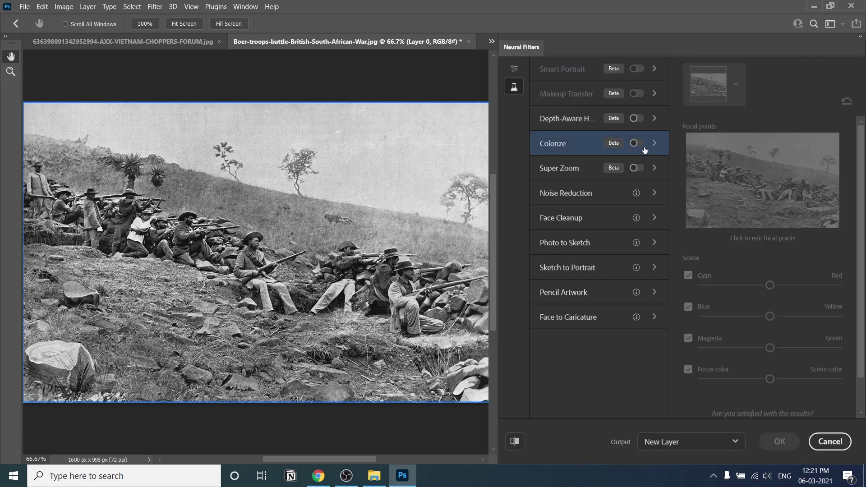